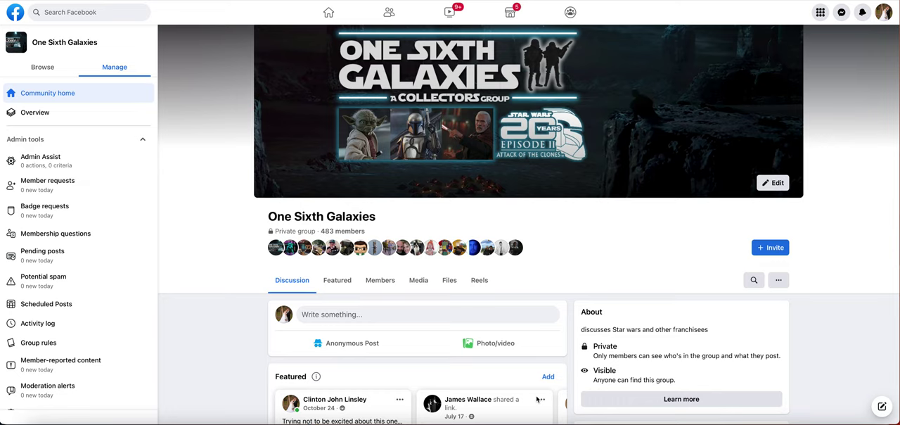
{"action": "scroll", "coordinate": [512, 349], "scroll_direction": "down", "scroll_amount": 2}
{"action": "scroll", "coordinate": [511, 349], "scroll_direction": "down", "scroll_amount": 2}
{"action": "scroll", "coordinate": [511, 349], "scroll_direction": "down", "scroll_amount": 3}
{"action": "scroll", "coordinate": [512, 349], "scroll_direction": "up", "scroll_amount": 3}
{"action": "scroll", "coordinate": [512, 349], "scroll_direction": "up", "scroll_amount": 3}
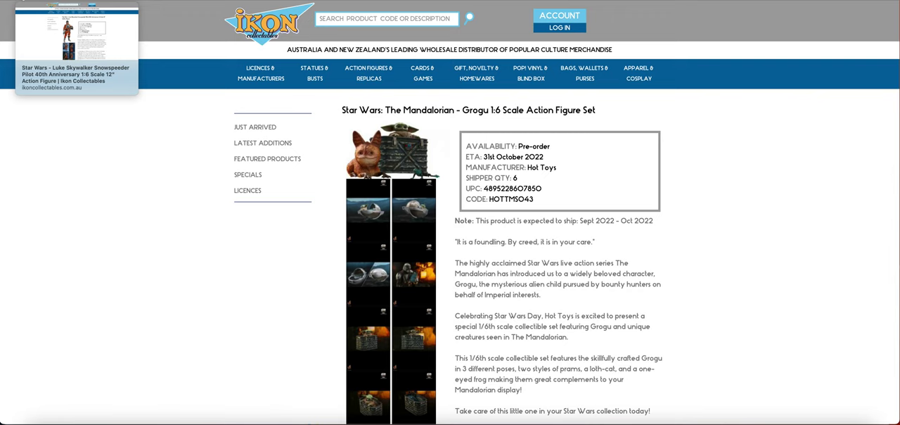
View the Luke Skywalker, Echo, Boba Fett, Captain Vaughn and Bo-Katan pre-order pages, ending on Axe Woves.
{"action": "left_click", "coordinate": [76, 3]}
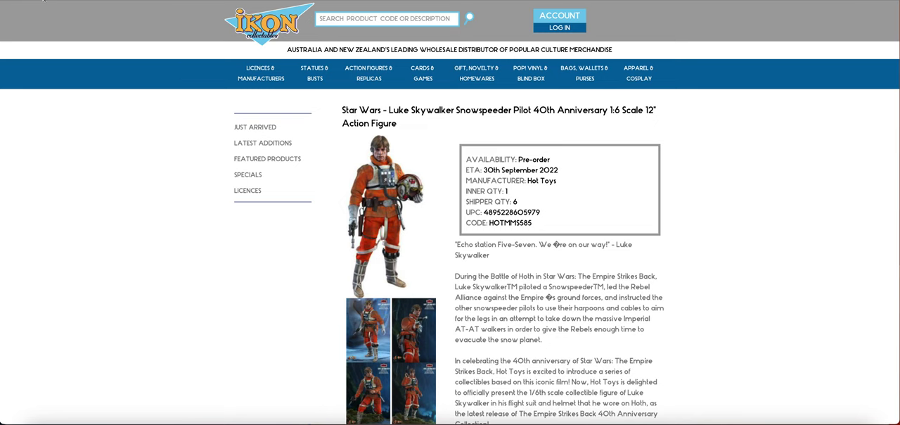
{"action": "left_click", "coordinate": [44, 1]}
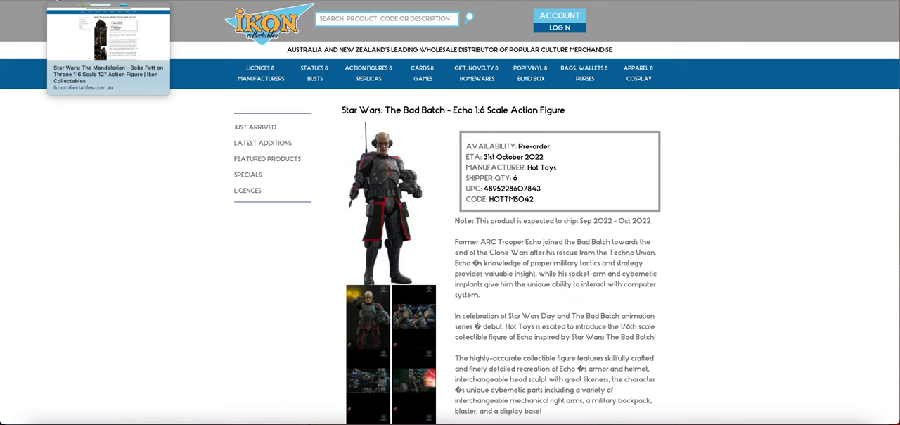
{"action": "left_click", "coordinate": [57, 1]}
{"action": "left_click", "coordinate": [74, 1]}
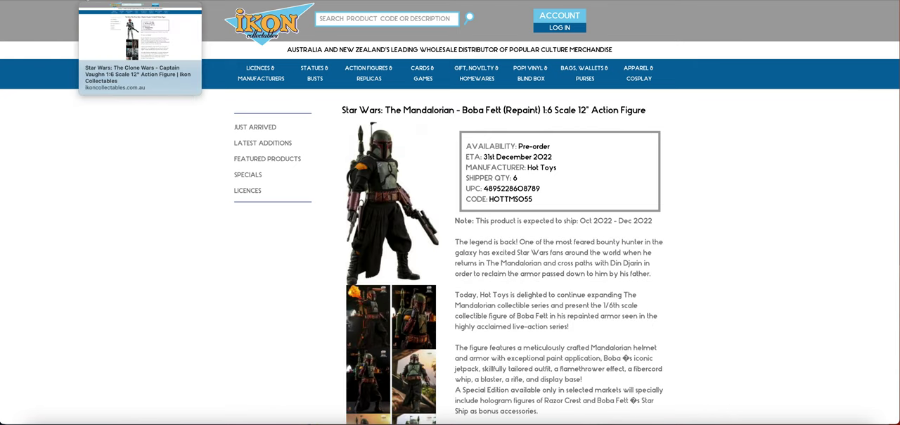
{"action": "left_click", "coordinate": [92, 1]}
{"action": "left_click", "coordinate": [109, 1]}
{"action": "left_click", "coordinate": [126, 1]}
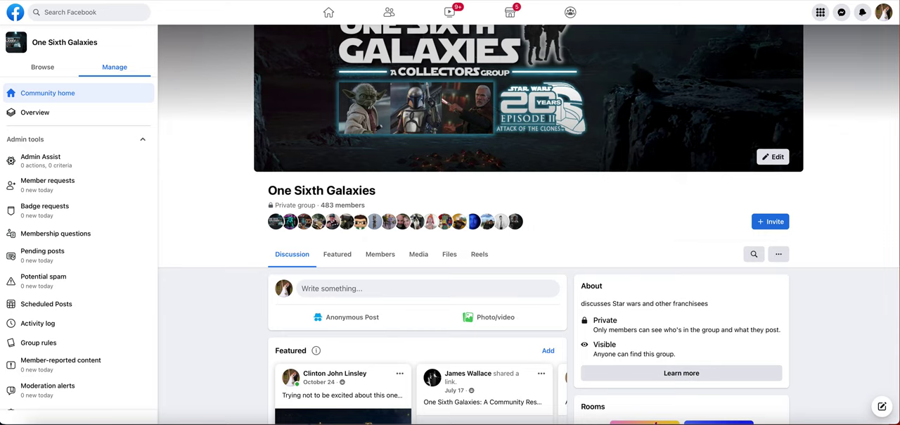
{"action": "left_click", "coordinate": [814, 189]}
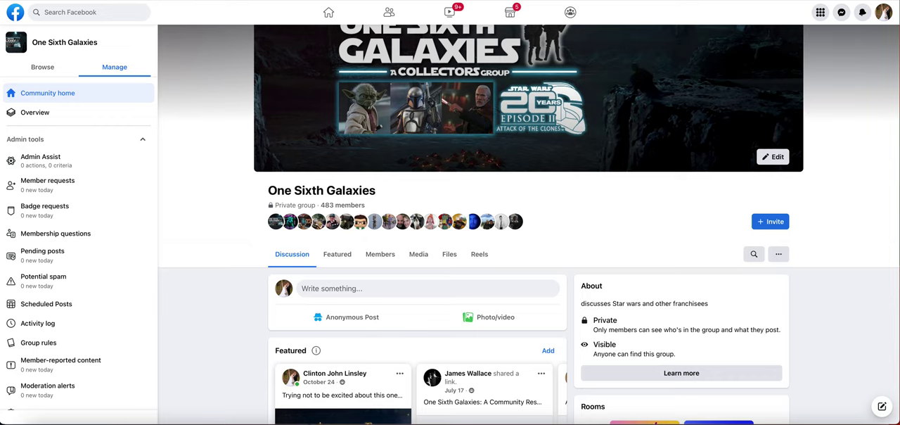